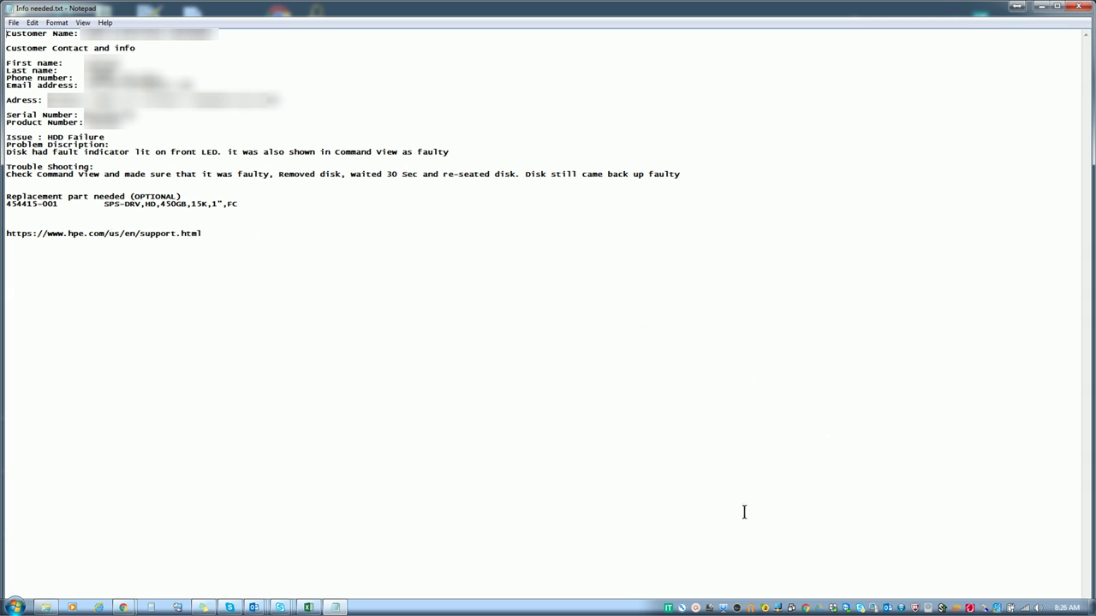
Step: Switch to the HPE support page in the browser and go to server and storage product support
{"action": "left_click", "coordinate": [696, 609]}
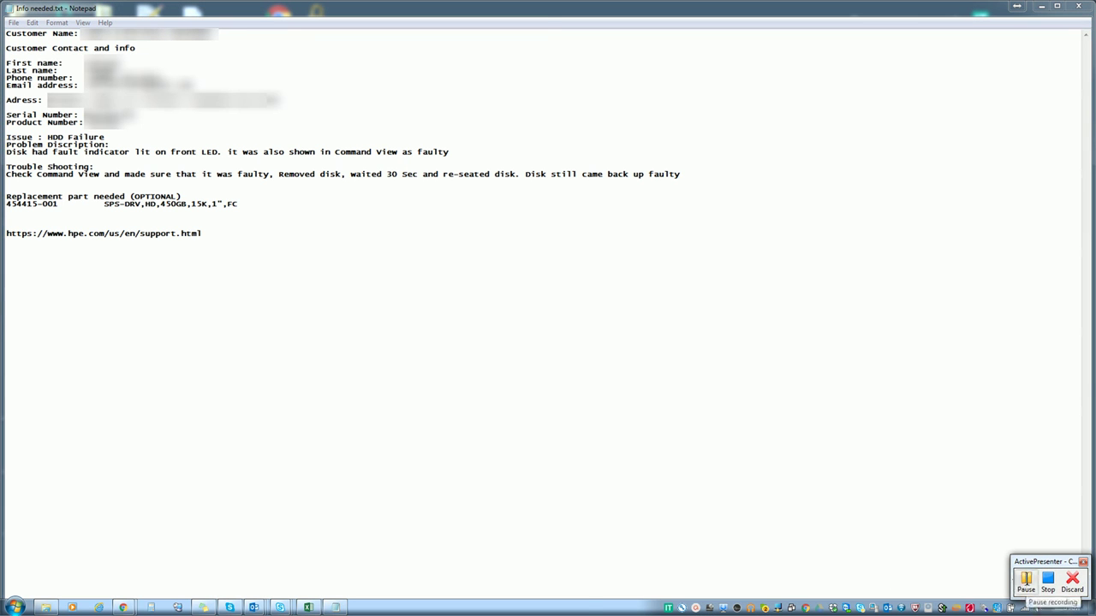
{"action": "left_click", "coordinate": [1025, 581]}
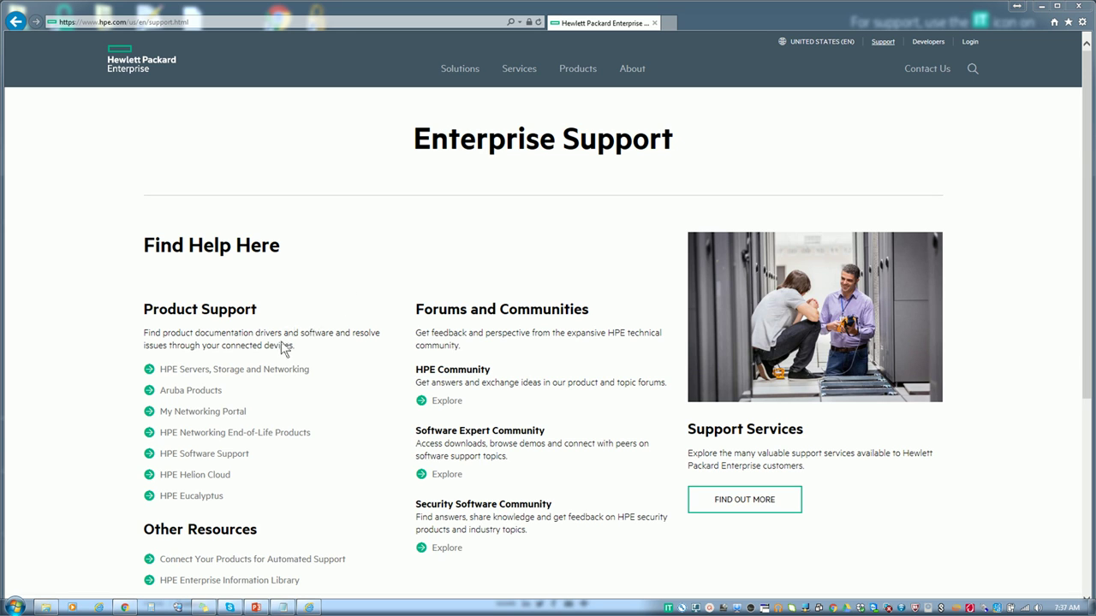
{"action": "left_click", "coordinate": [218, 373]}
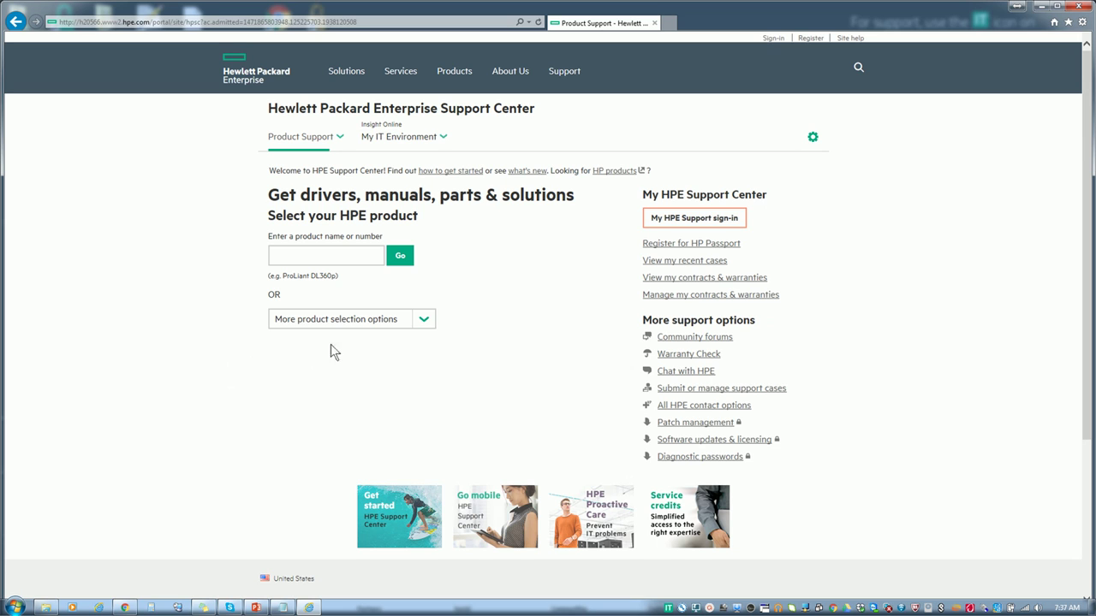
Step: Search by the pasted product serial number to bring up the HP 8100 Enterprise Virtual Array page
{"action": "left_click", "coordinate": [423, 320]}
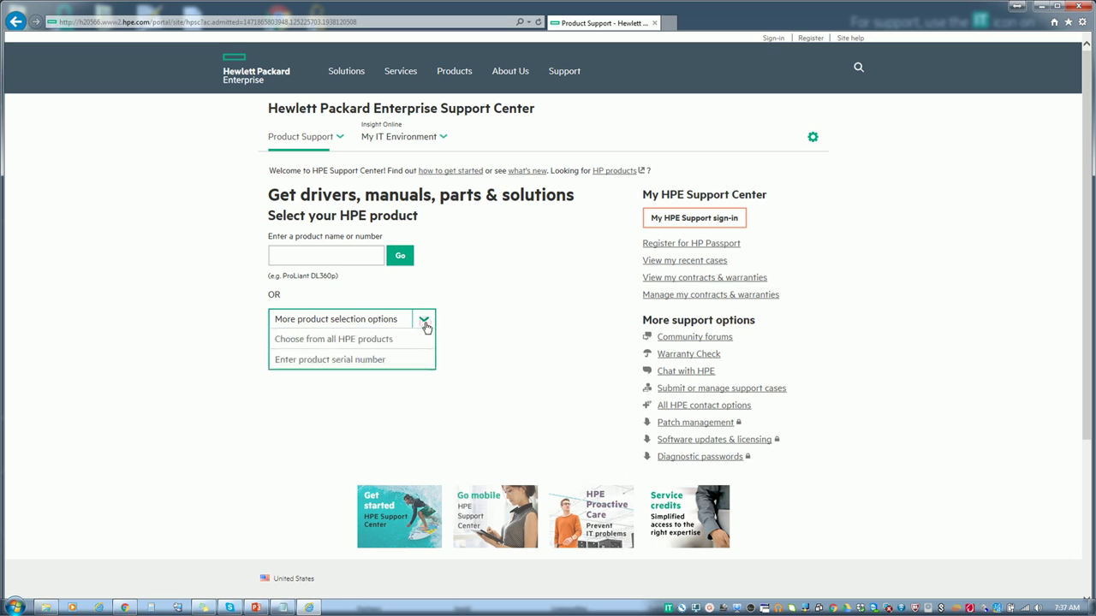
{"action": "left_click", "coordinate": [356, 361]}
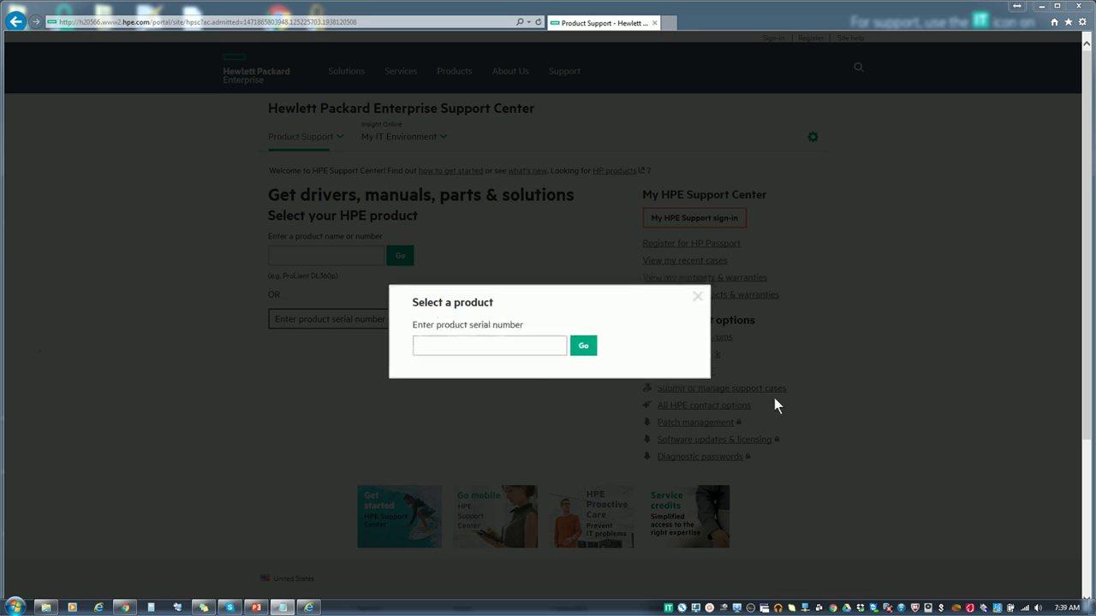
{"action": "left_click", "coordinate": [479, 346]}
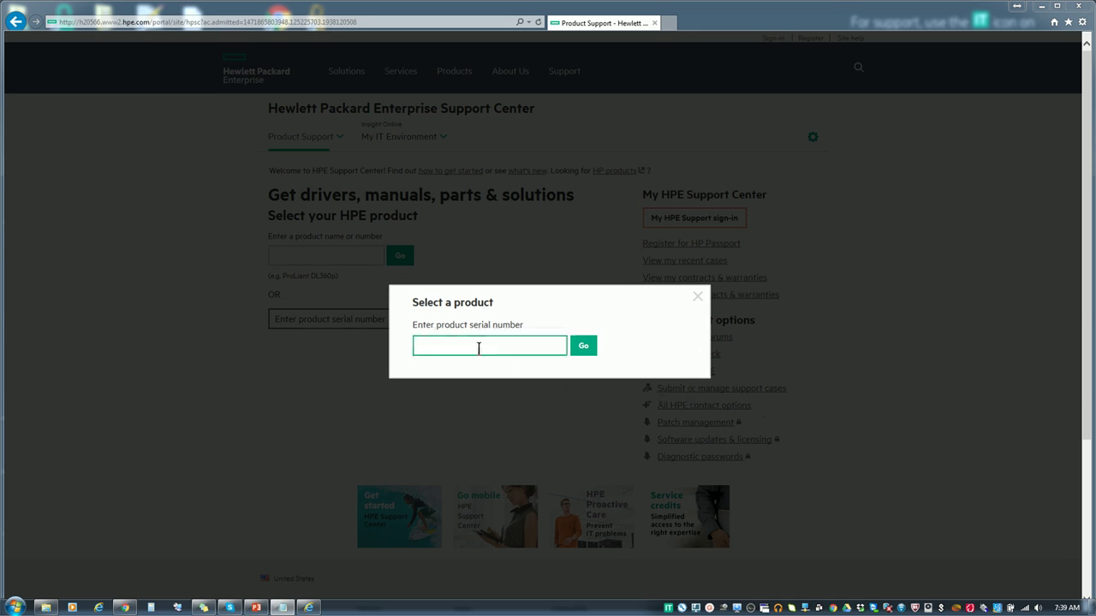
{"action": "right_click", "coordinate": [480, 349]}
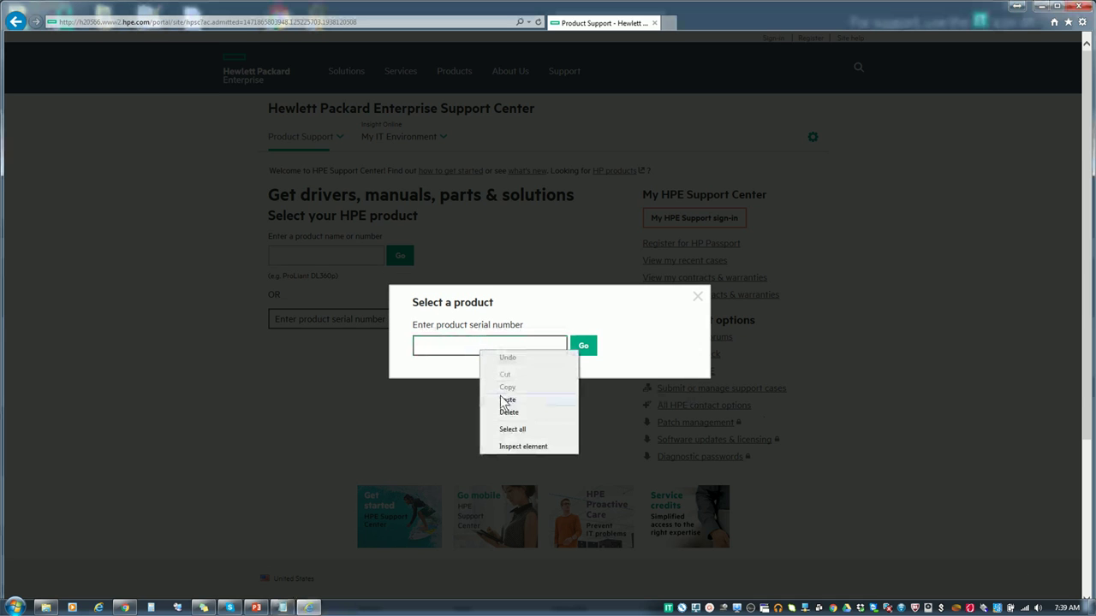
{"action": "left_click", "coordinate": [508, 400]}
{"action": "left_click", "coordinate": [583, 347]}
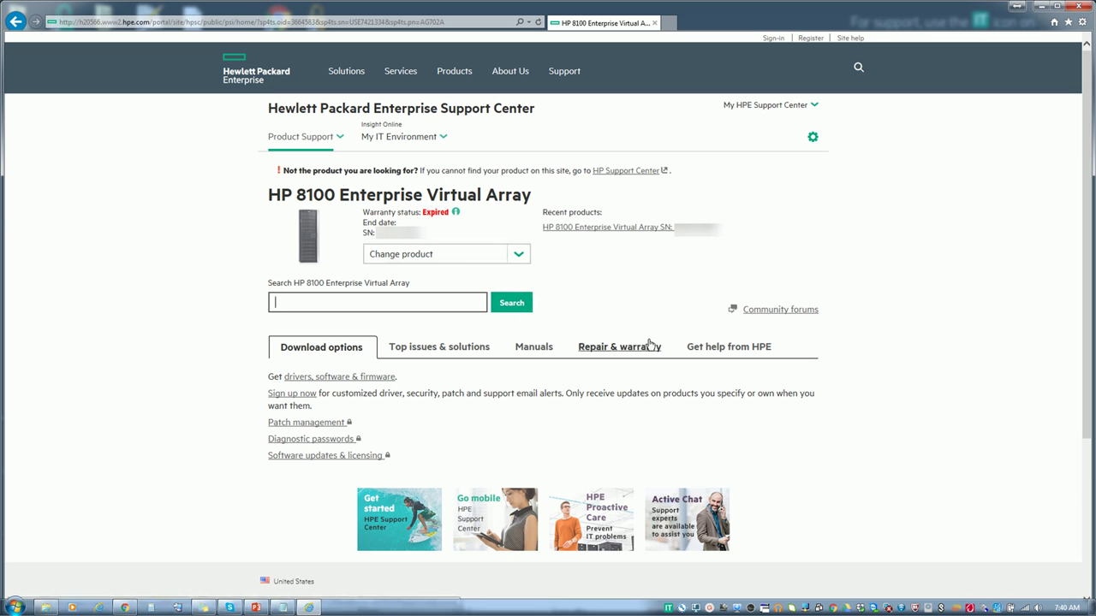
Step: Go from Get help from HPE to Submit or manage support cases for this array
{"action": "left_click", "coordinate": [715, 349]}
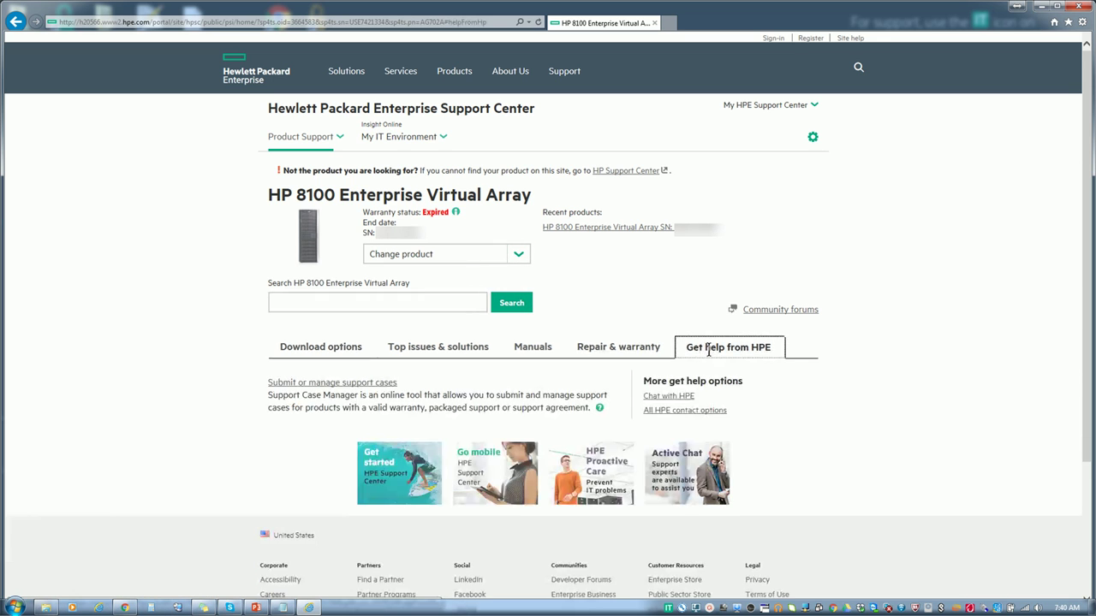
{"action": "left_click", "coordinate": [311, 386]}
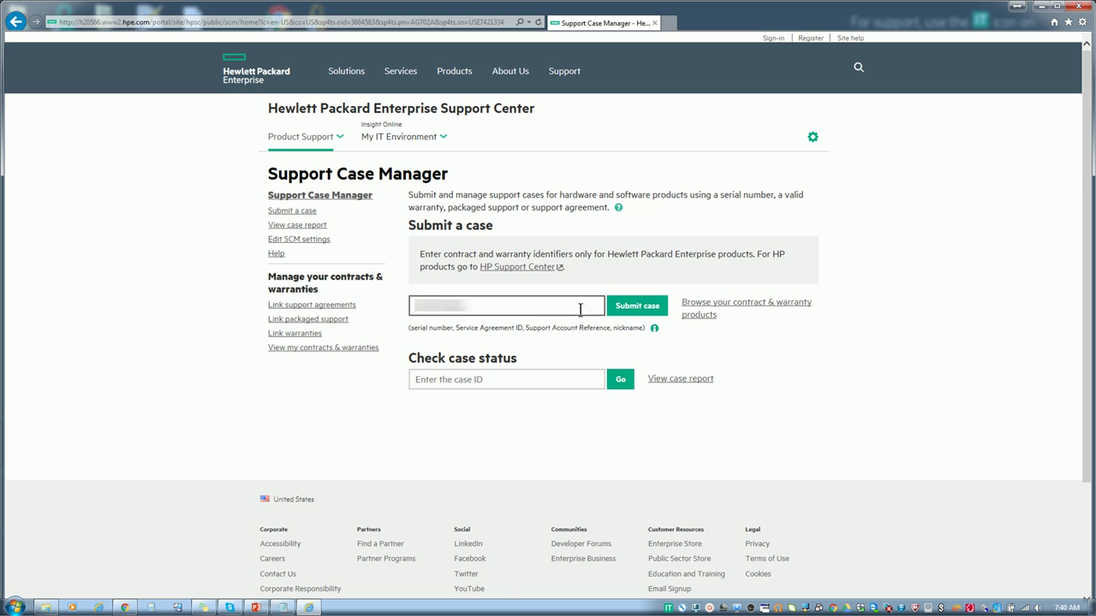
Step: Start a new case and sign in to HP Passport with the user ID and password
{"action": "left_click", "coordinate": [629, 312]}
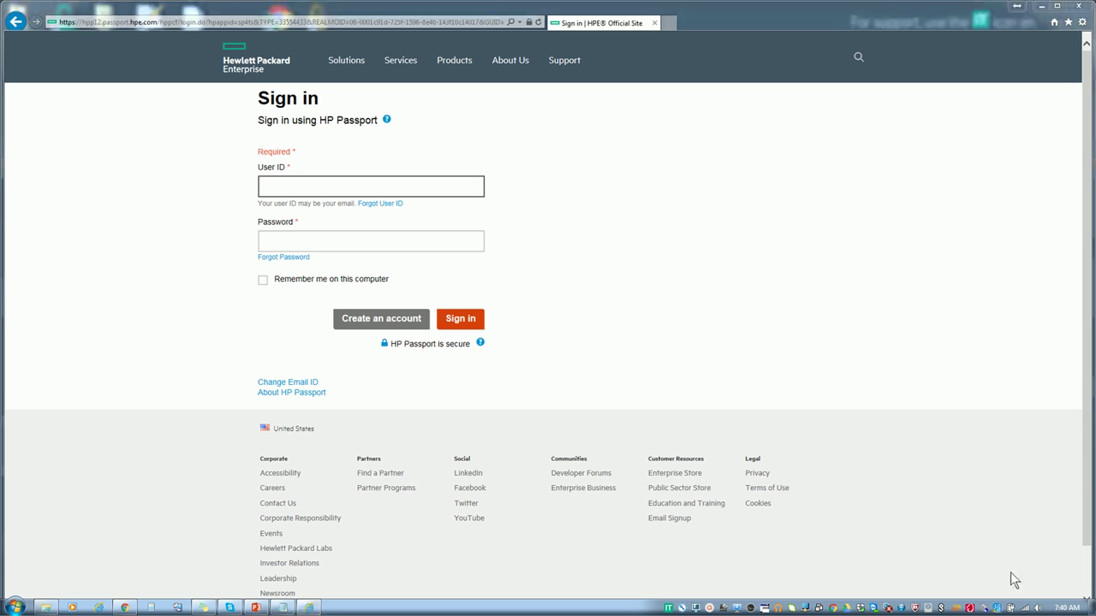
{"action": "left_click", "coordinate": [302, 187]}
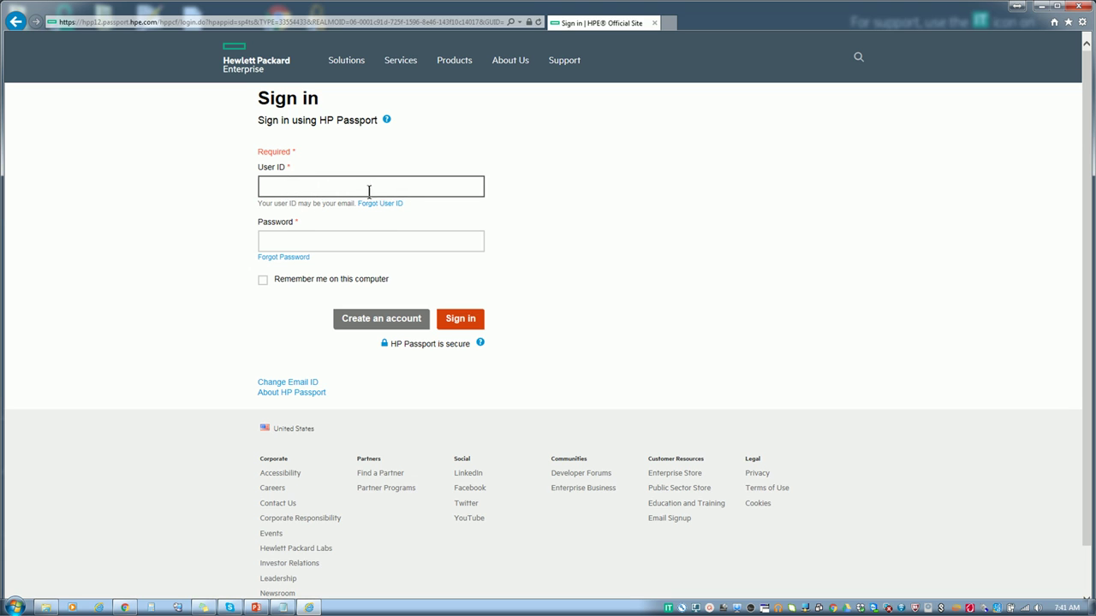
{"action": "left_click", "coordinate": [297, 233]}
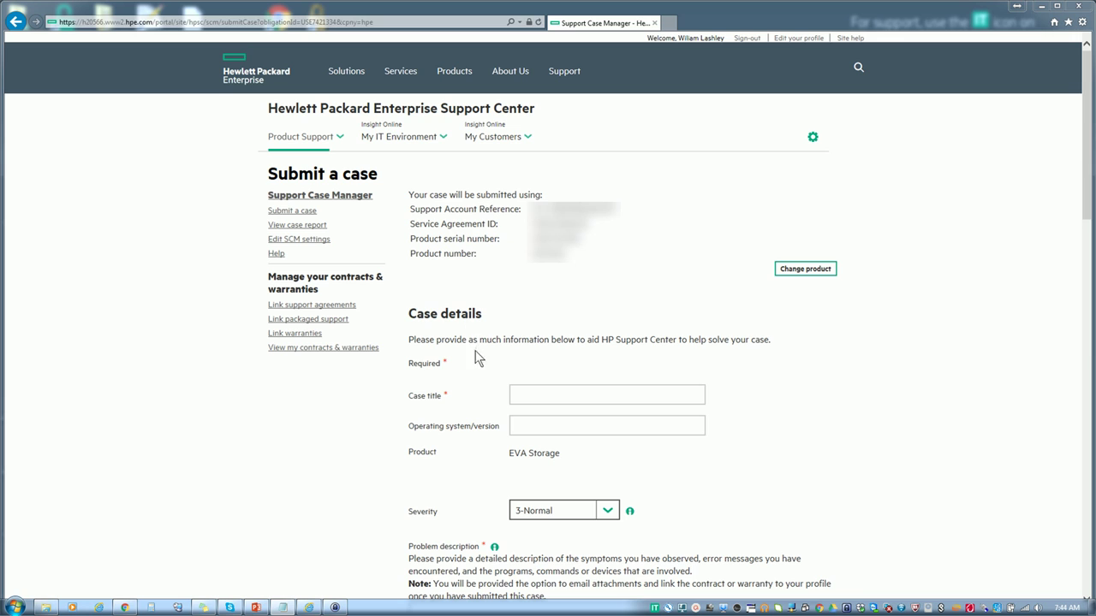
Step: Enter case title 'Failed HDD', leave operating system blank, and keep severity 3-Normal
{"action": "left_click", "coordinate": [527, 394]}
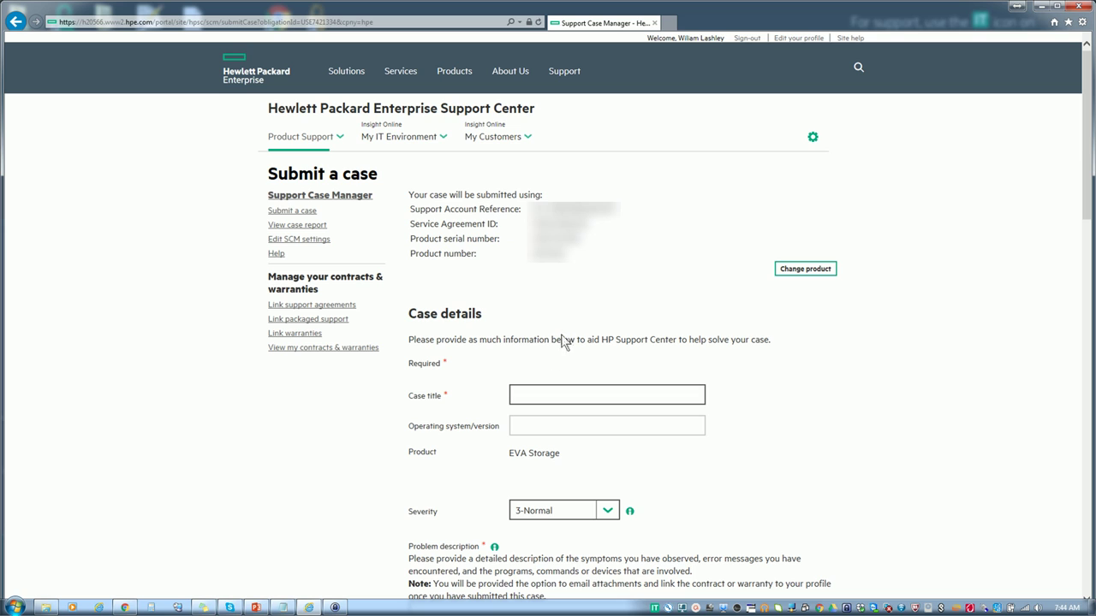
{"action": "type", "text": "Failed HDD"}
{"action": "left_click", "coordinate": [568, 427]}
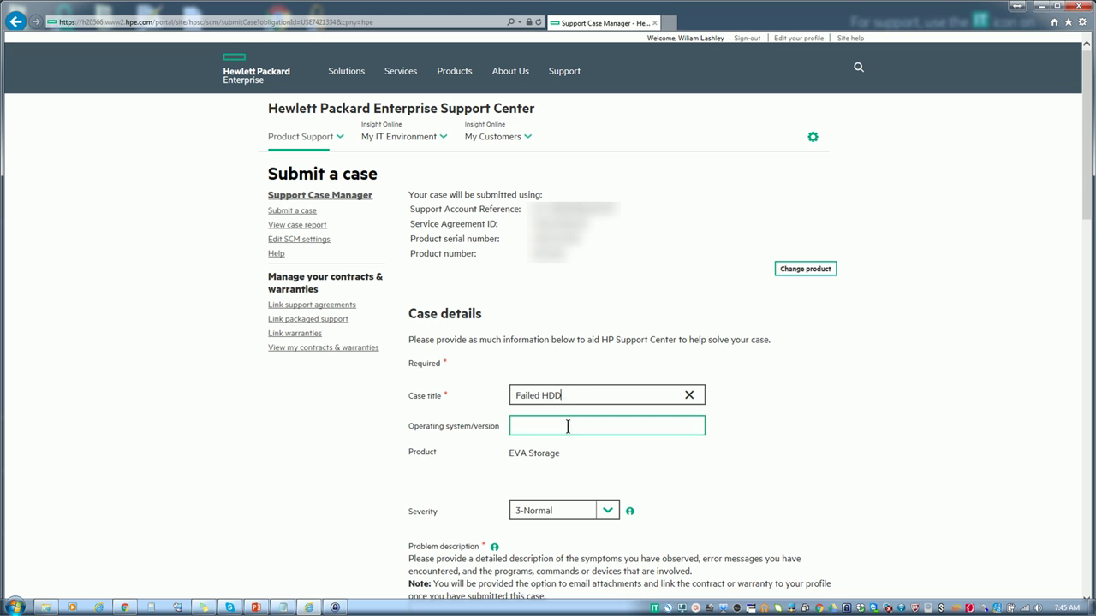
{"action": "left_click", "coordinate": [464, 413]}
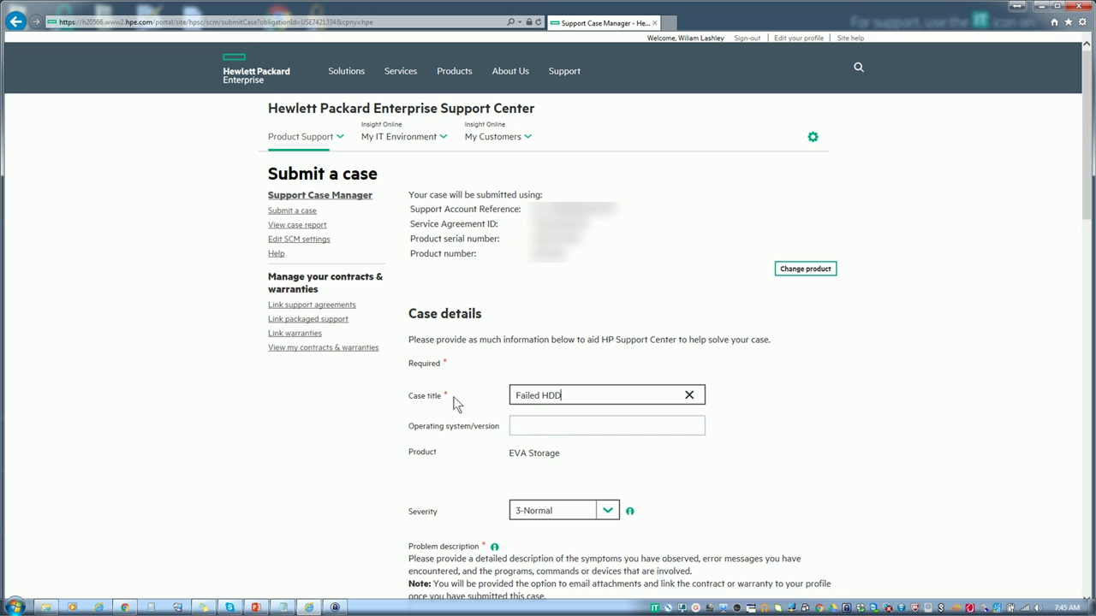
{"action": "scroll", "coordinate": [669, 462], "scroll_direction": "down", "scroll_amount": 2}
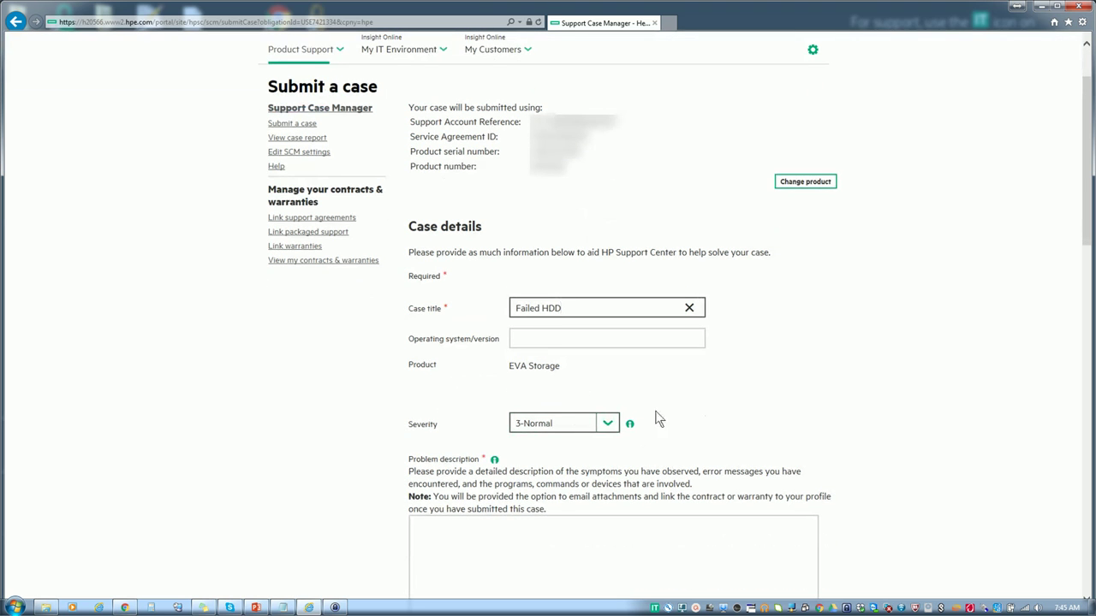
{"action": "left_click", "coordinate": [605, 424]}
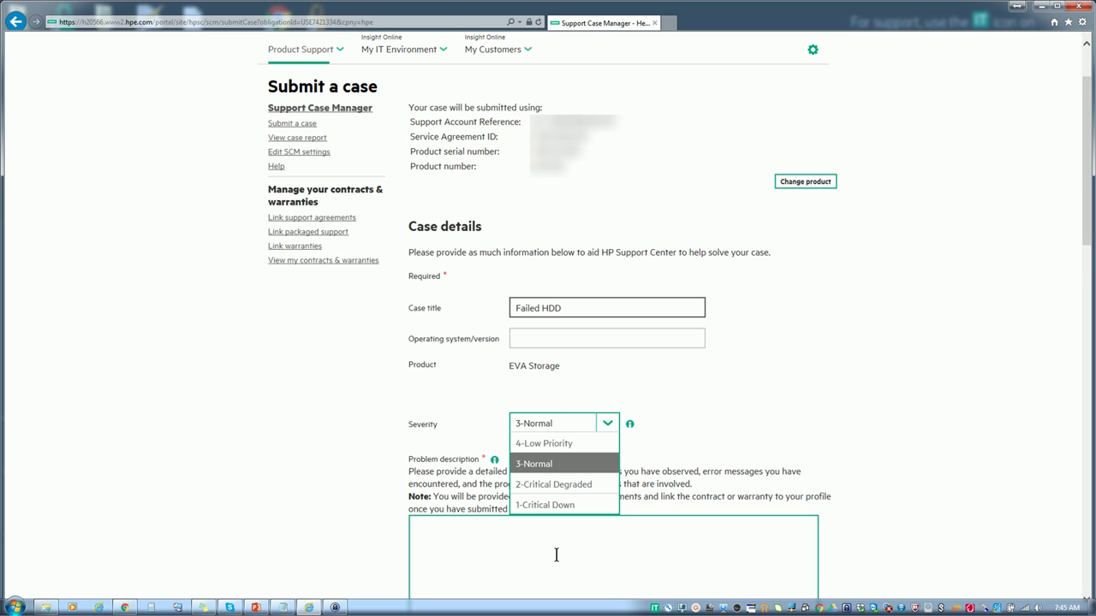
{"action": "left_click", "coordinate": [501, 546]}
{"action": "scroll", "coordinate": [293, 392], "scroll_direction": "down", "scroll_amount": 4}
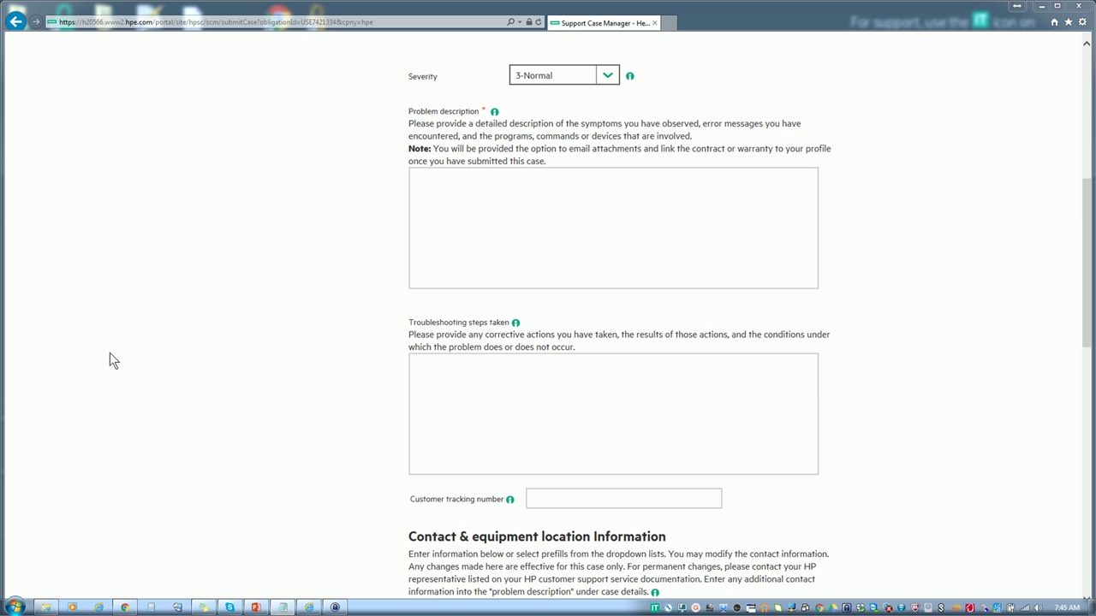
Step: Paste the faulty-disk problem text into Problem description
{"action": "left_click", "coordinate": [436, 203]}
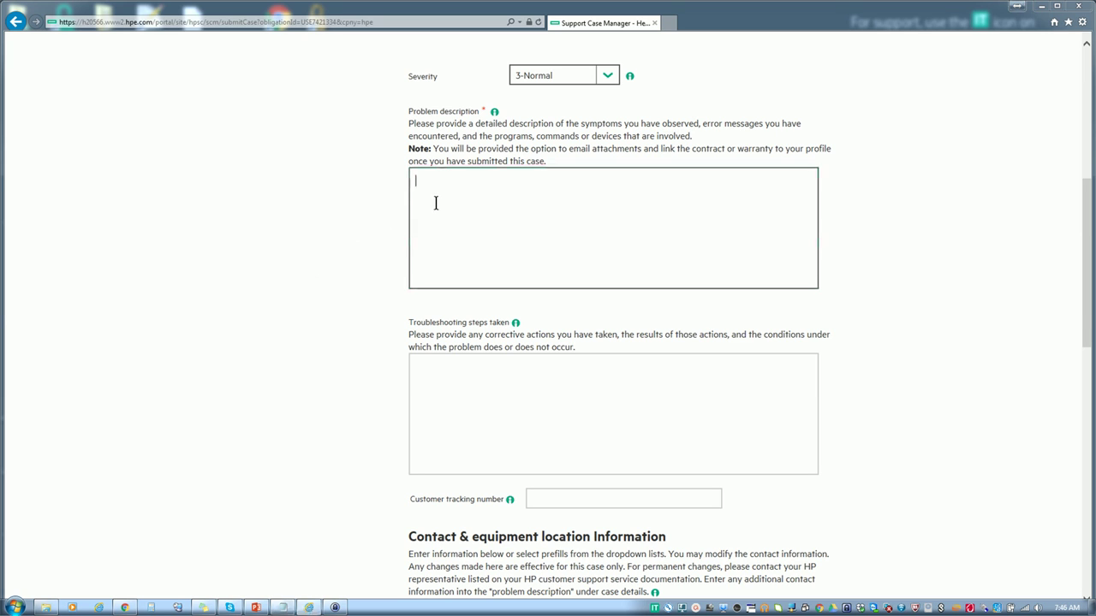
{"action": "right_click", "coordinate": [441, 194]}
{"action": "left_click", "coordinate": [472, 242]}
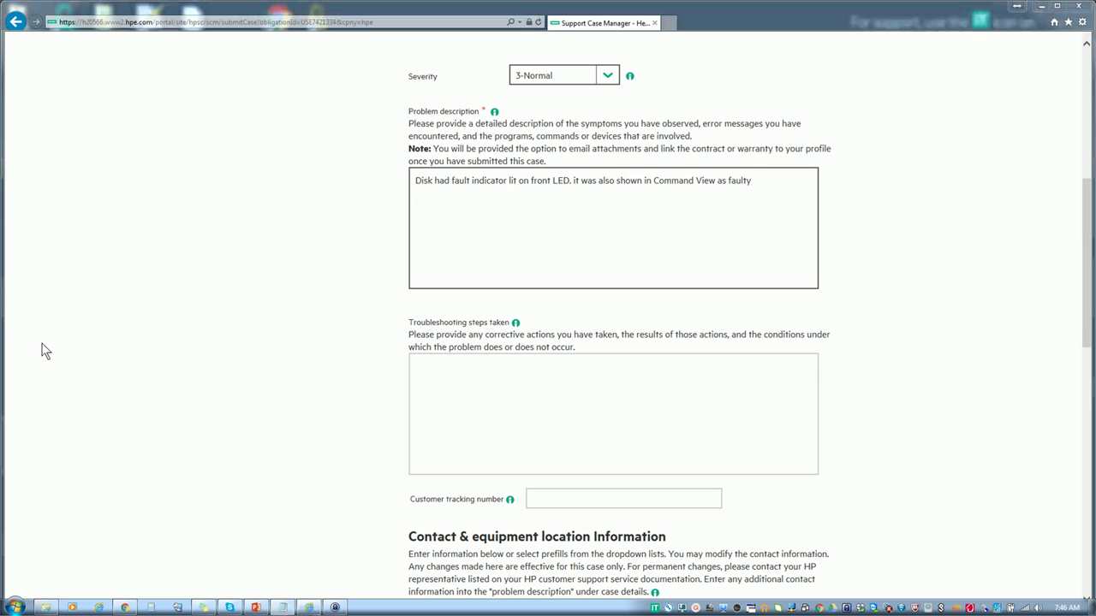
Step: Paste the troubleshooting notes into Troubleshooting steps taken
{"action": "left_click", "coordinate": [428, 374]}
{"action": "right_click", "coordinate": [437, 377]}
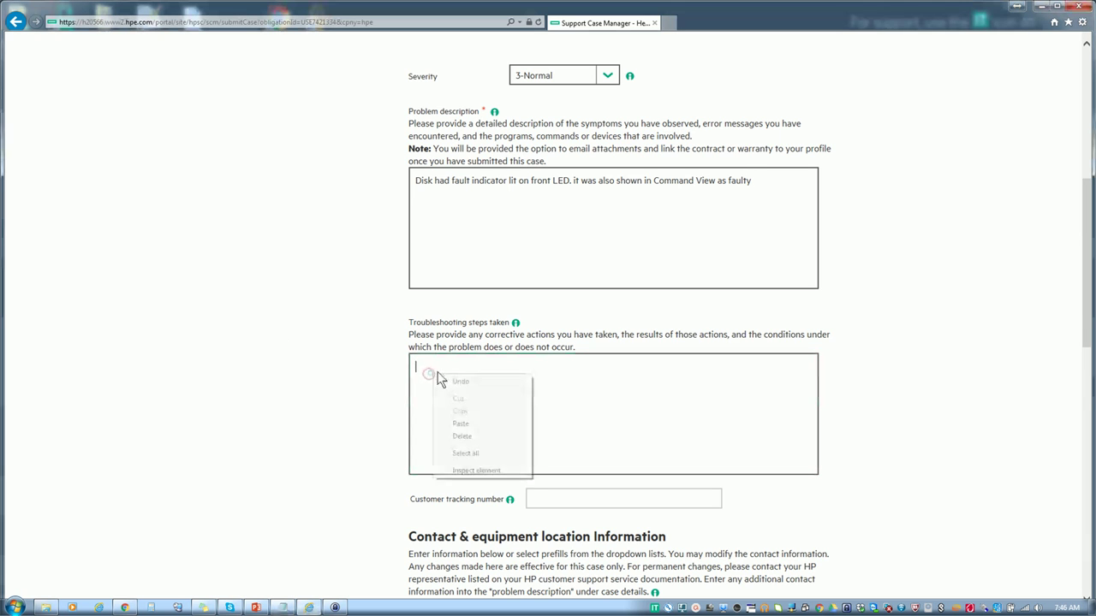
{"action": "left_click", "coordinate": [461, 423]}
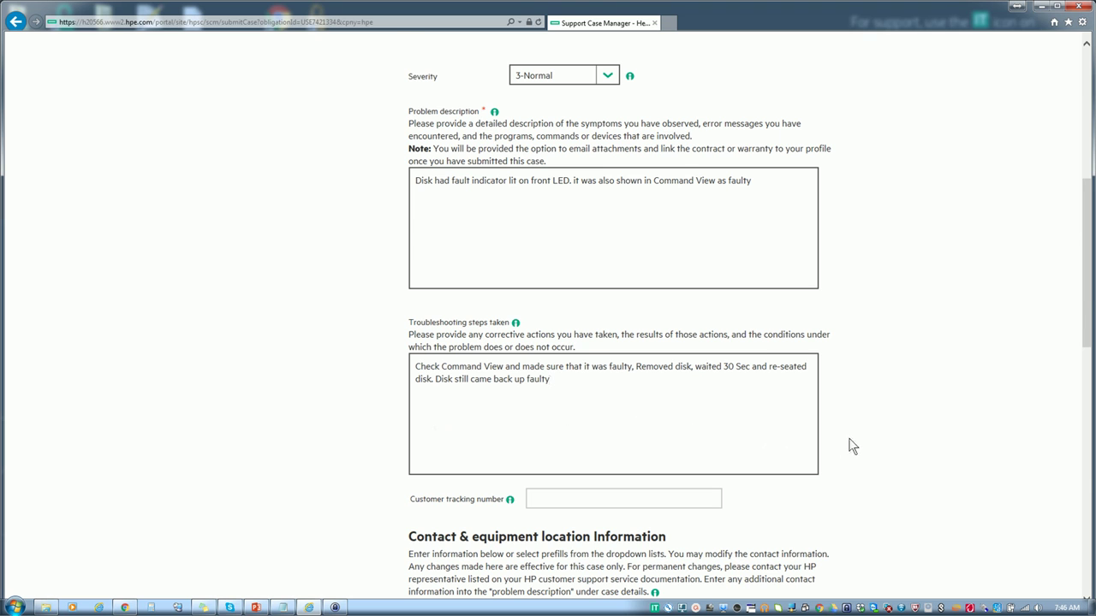
{"action": "scroll", "coordinate": [853, 445], "scroll_direction": "down", "scroll_amount": 5}
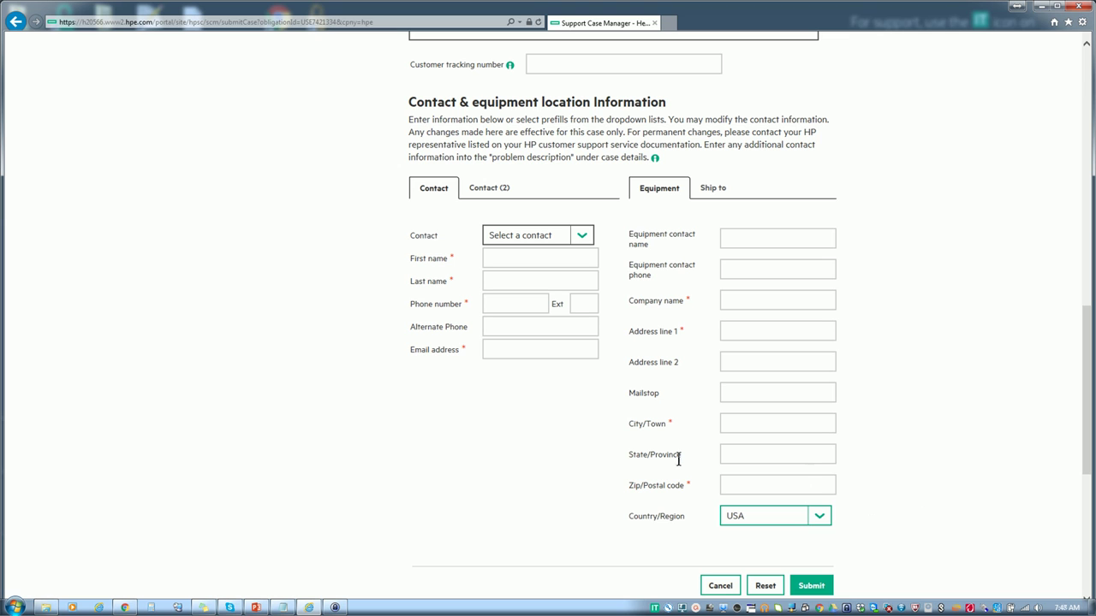
{"action": "scroll", "coordinate": [589, 462], "scroll_direction": "up", "scroll_amount": 5}
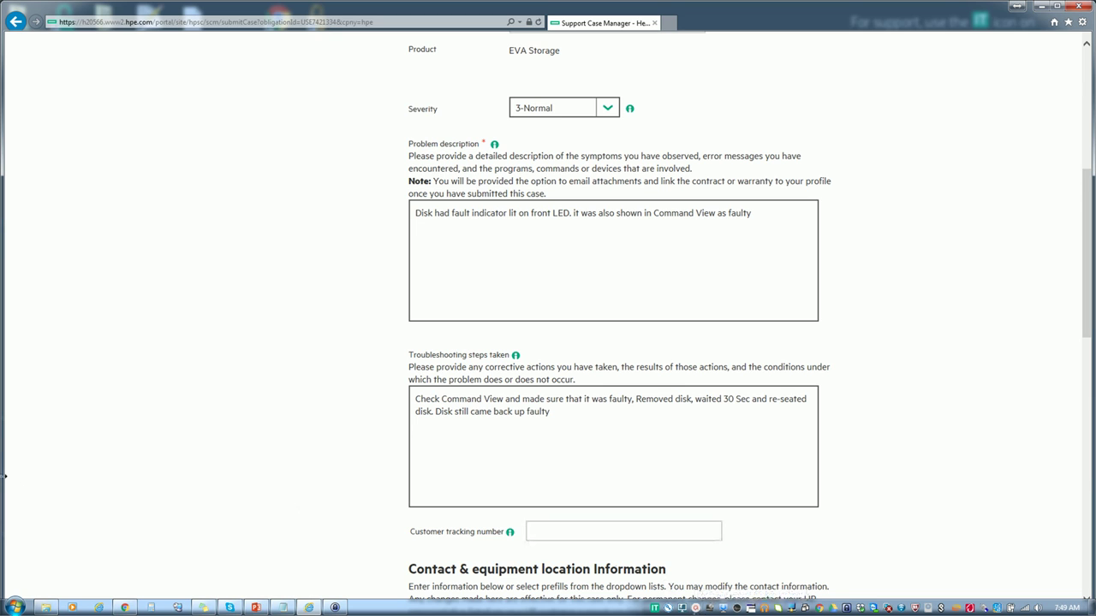
Step: Append spare part 454415-001 SPS-DRV,HD,450GB,15K,1",FC on a new line of the troubleshooting steps
{"action": "left_click", "coordinate": [438, 265]}
{"action": "left_click", "coordinate": [566, 417]}
{"action": "key", "text": "Return"}
{"action": "key", "text": "Return"}
{"action": "type", "text": "454415-001\tSPS-DRV,HD,450GB,15K,1\",FC"}
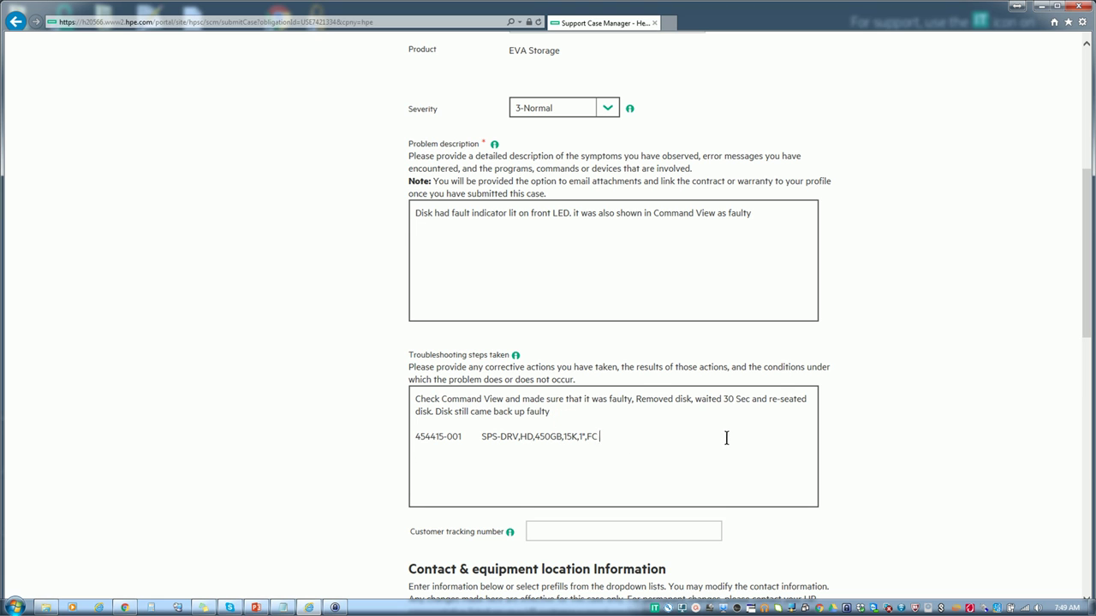
{"action": "scroll", "coordinate": [915, 461], "scroll_direction": "down", "scroll_amount": 6}
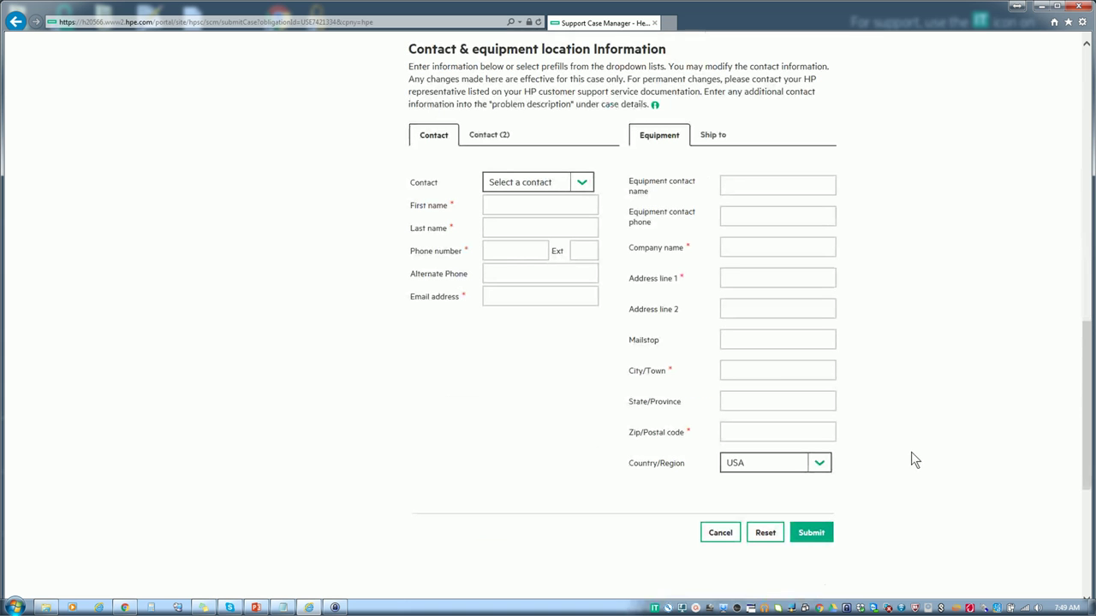